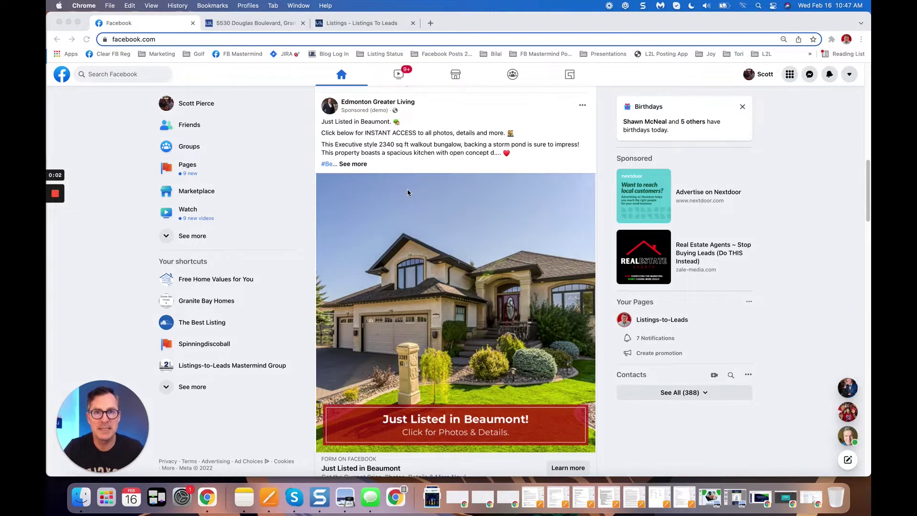
Open the Edmonton Greater Living ad's lead form and check the prefilled name, email, phone and time-frame choices
{"action": "left_click", "coordinate": [439, 280]}
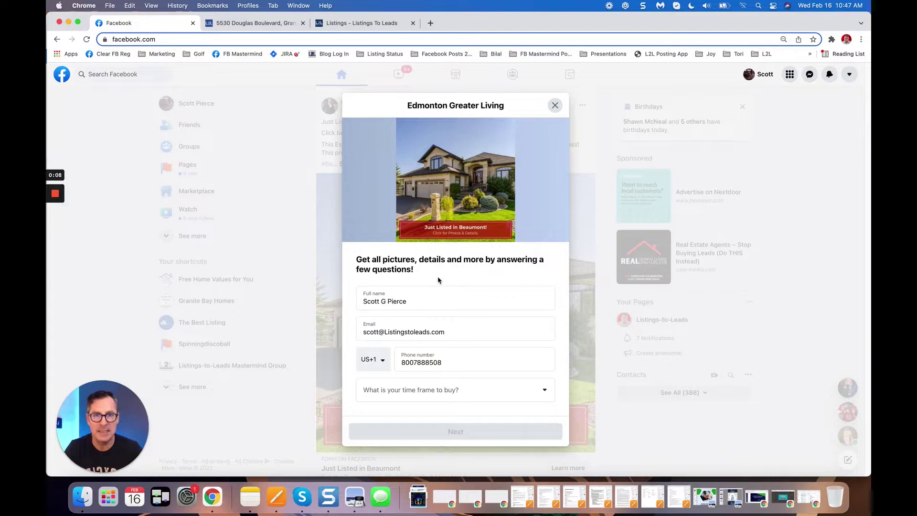
{"action": "left_click", "coordinate": [454, 303]}
{"action": "left_click", "coordinate": [452, 330]}
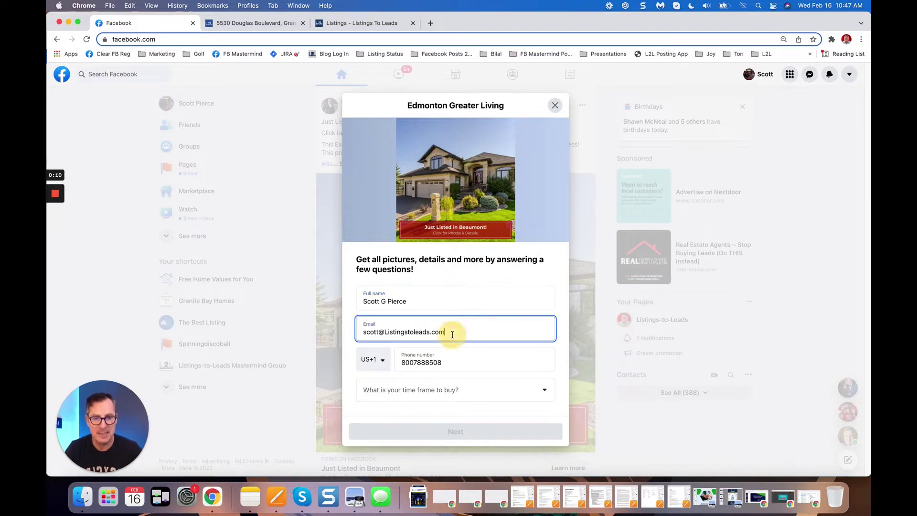
{"action": "left_click", "coordinate": [455, 356]}
{"action": "left_click", "coordinate": [457, 394]}
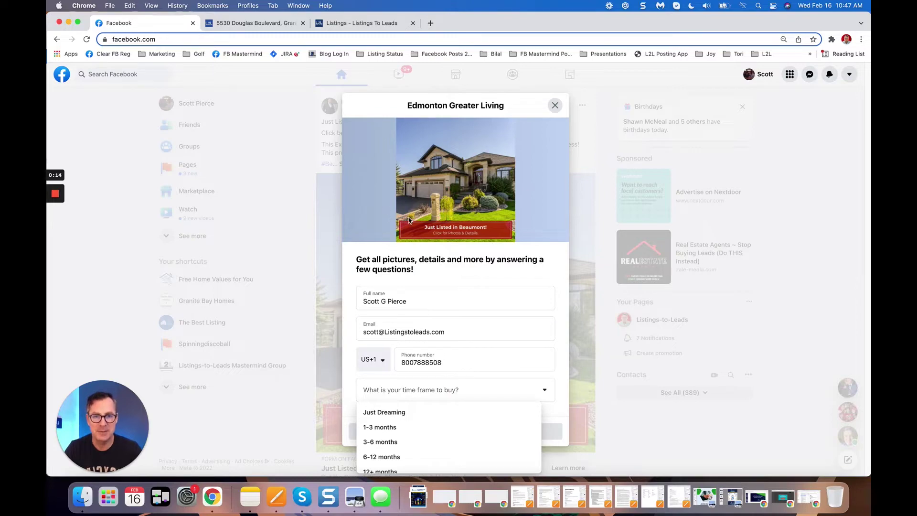
{"action": "left_click", "coordinate": [374, 178]}
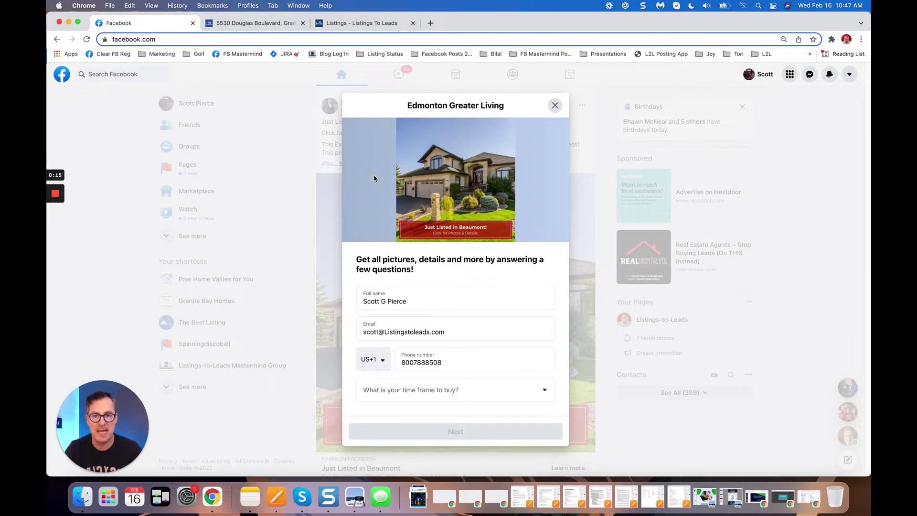
On the 5530 Douglas Boulevard site, advance the Resource Center carousel to the 10 Most Expensive Home Repairs guide
{"action": "left_click", "coordinate": [241, 23]}
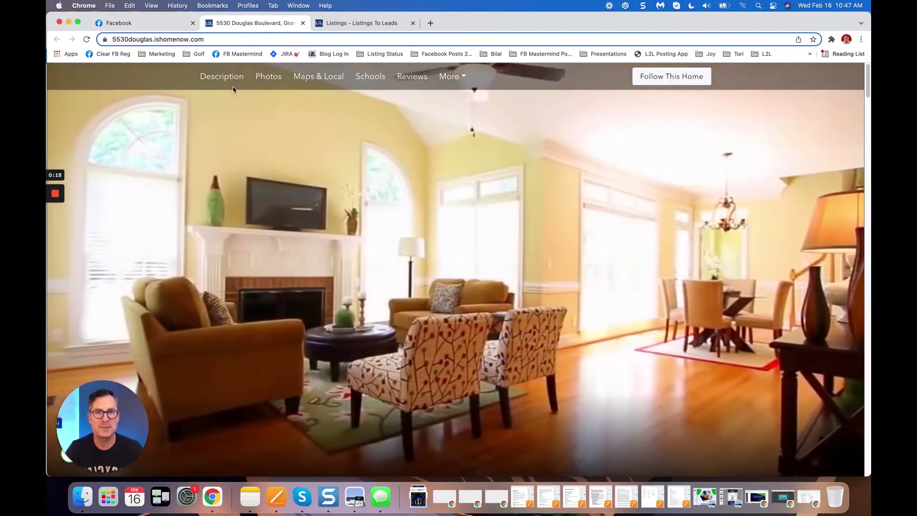
{"action": "scroll", "coordinate": [234, 89], "scroll_direction": "down", "scroll_amount": 5}
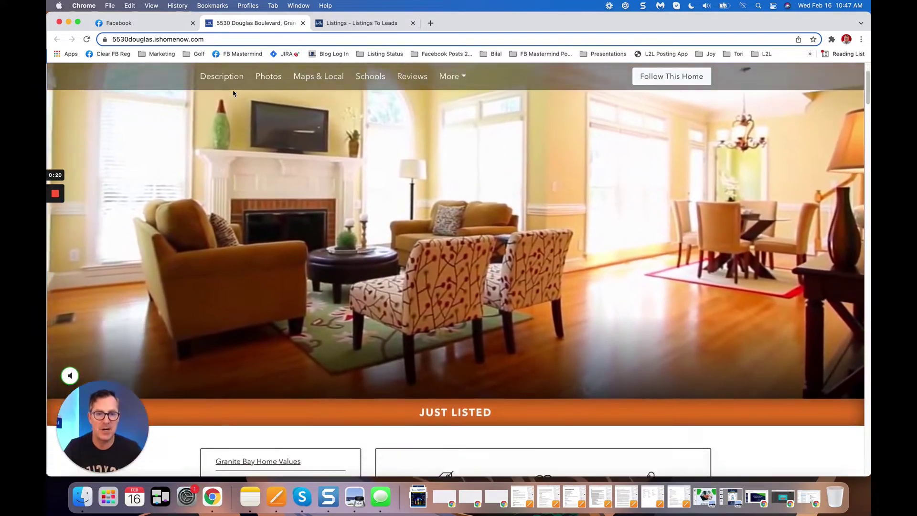
{"action": "scroll", "coordinate": [368, 194], "scroll_direction": "down", "scroll_amount": 3}
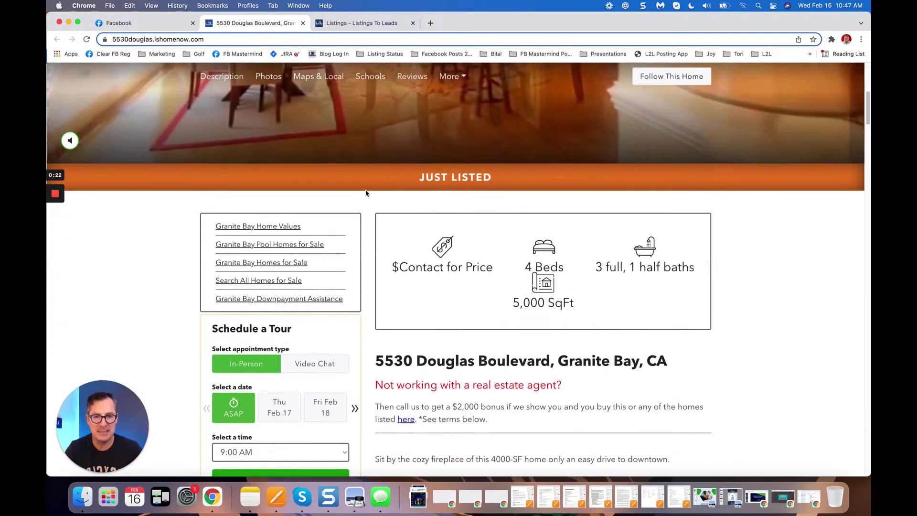
{"action": "left_click_drag", "start_coordinate": [868, 111], "coordinate": [866, 189]}
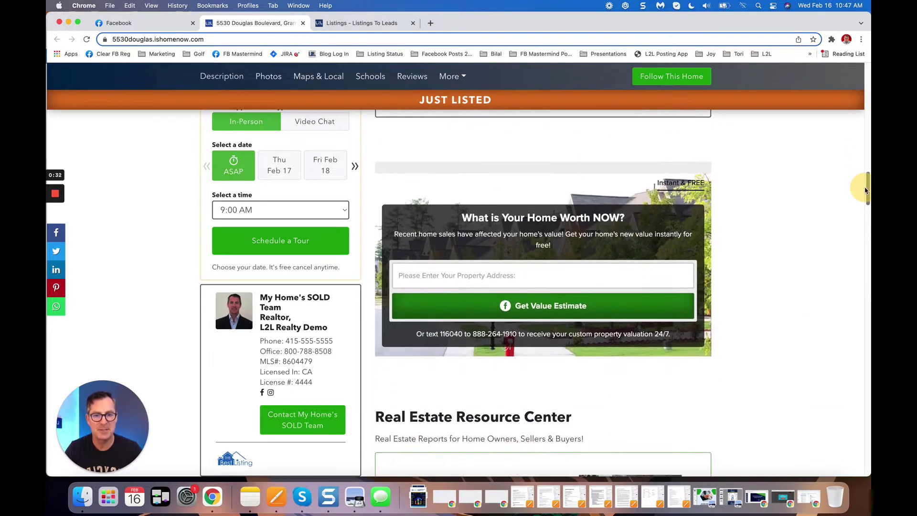
{"action": "left_click", "coordinate": [552, 273]}
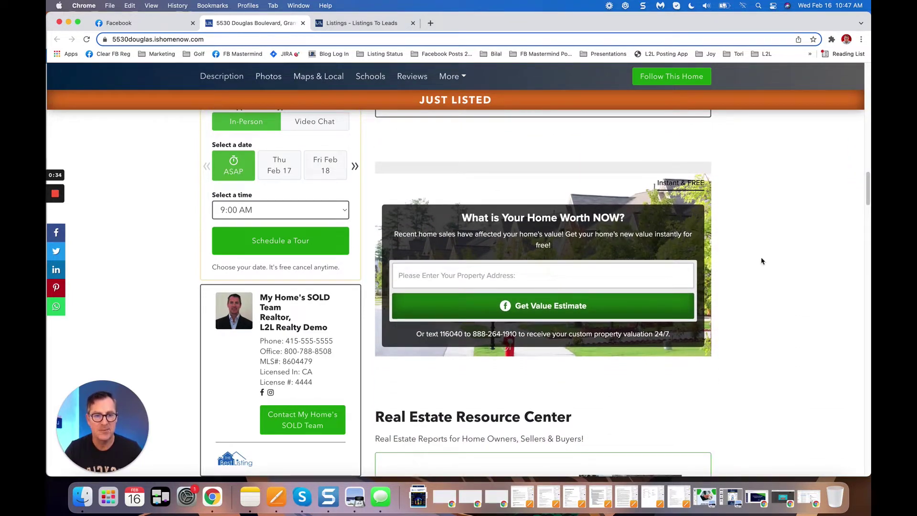
{"action": "left_click_drag", "start_coordinate": [867, 190], "coordinate": [866, 214]}
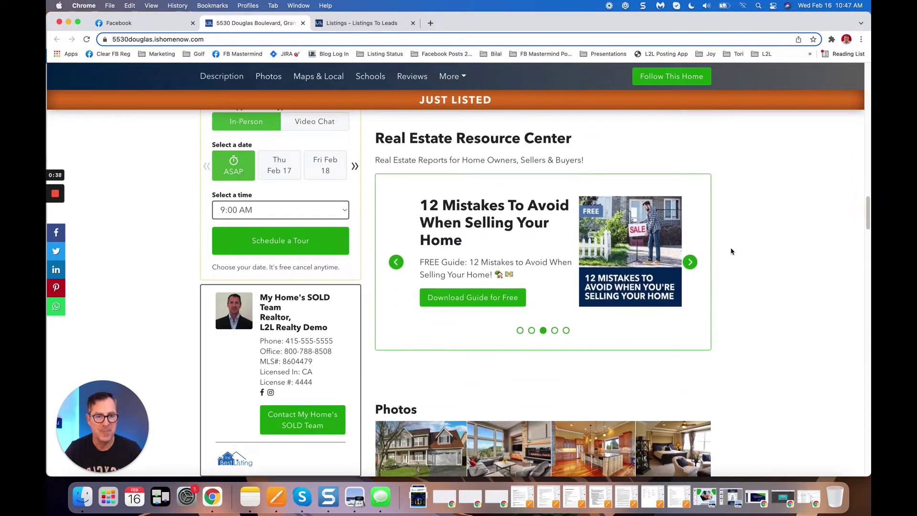
{"action": "left_click", "coordinate": [691, 262]}
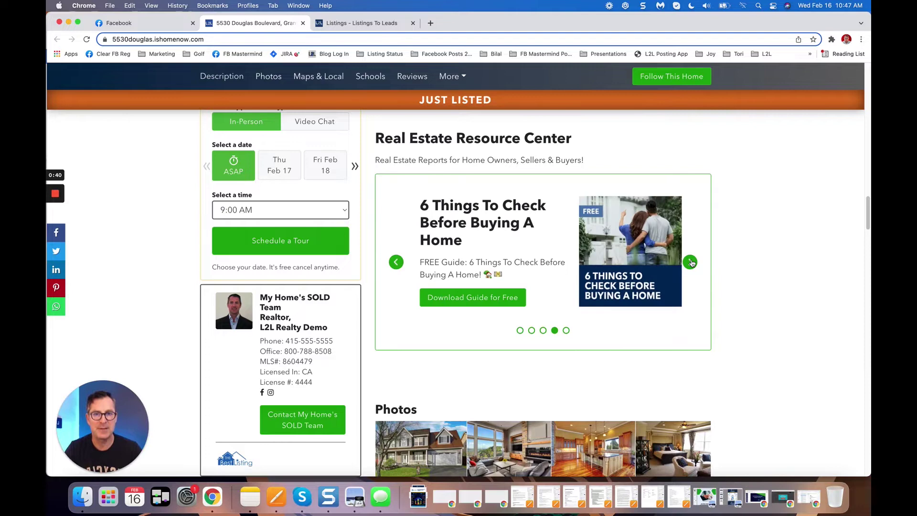
{"action": "left_click", "coordinate": [691, 261]}
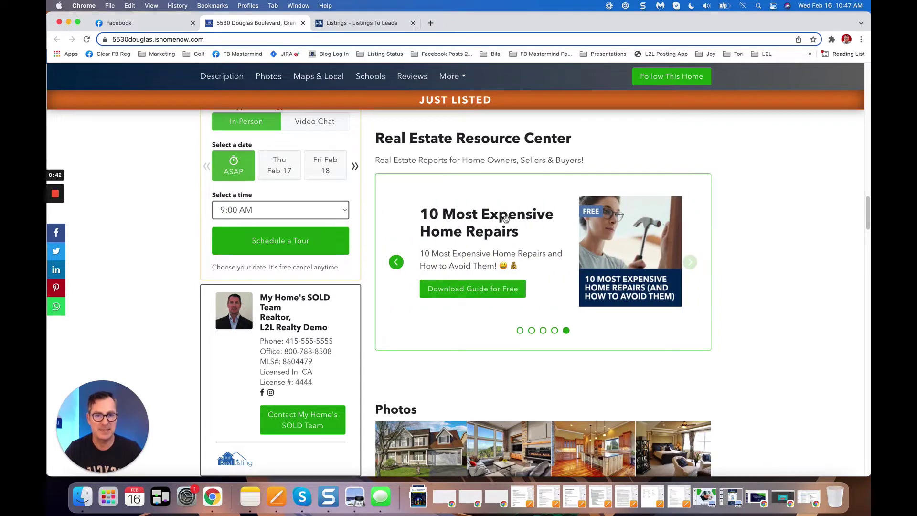
Request the free home repairs guide, answering Yes to selling first, and submit via Facebook
{"action": "left_click", "coordinate": [472, 294]}
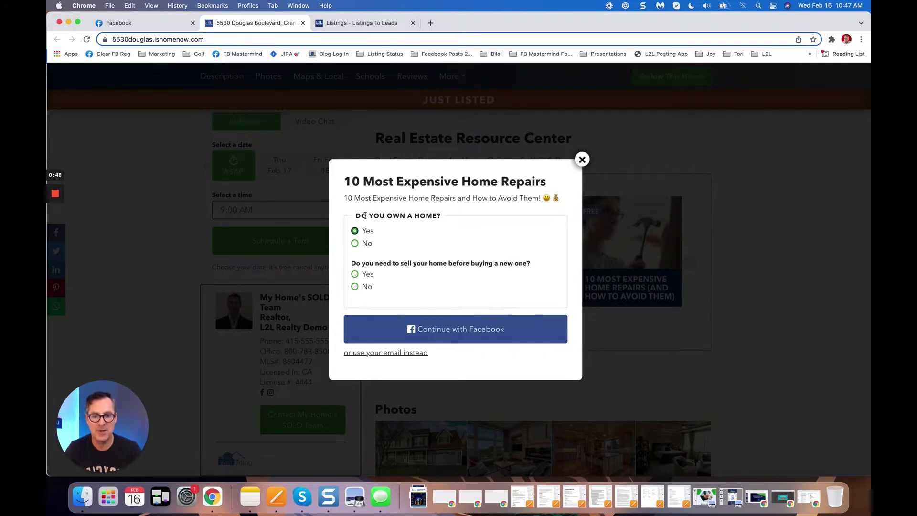
{"action": "left_click", "coordinate": [355, 275]}
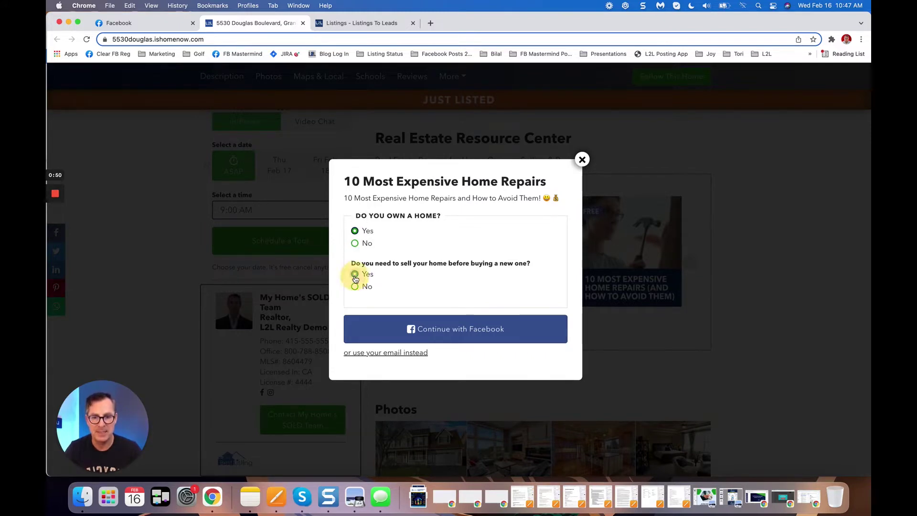
{"action": "left_click", "coordinate": [457, 330]}
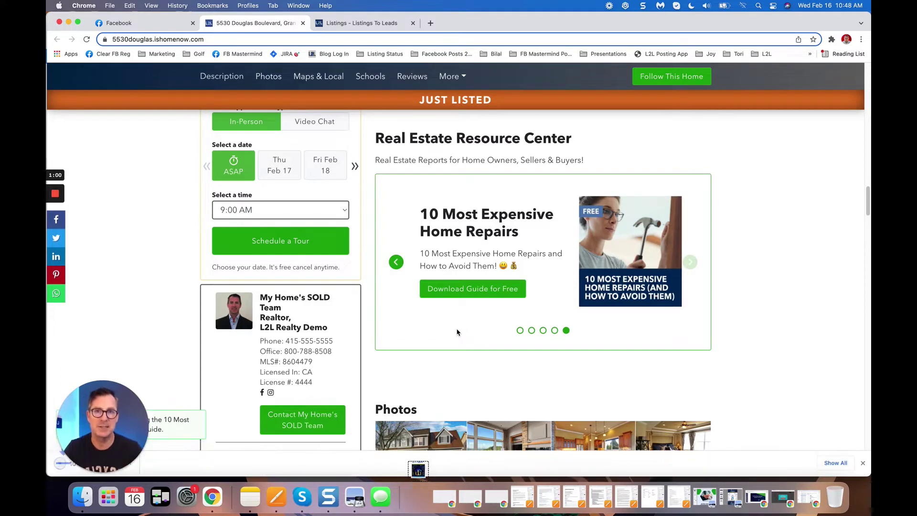
Go to the Listings to Leads Listings page and scroll to the 5530 Douglas Boulevard row
{"action": "left_click", "coordinate": [357, 22]}
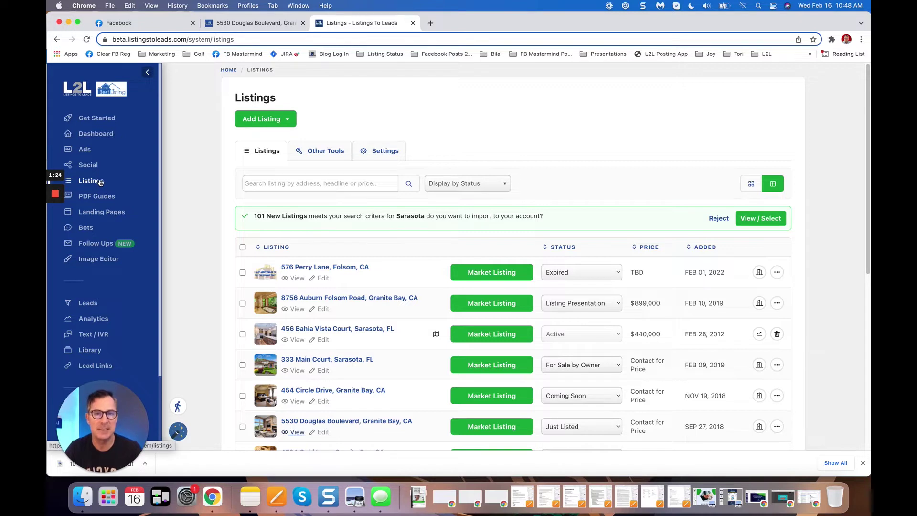
{"action": "scroll", "coordinate": [202, 245], "scroll_direction": "down", "scroll_amount": 1}
{"action": "scroll", "coordinate": [203, 244], "scroll_direction": "down", "scroll_amount": 3}
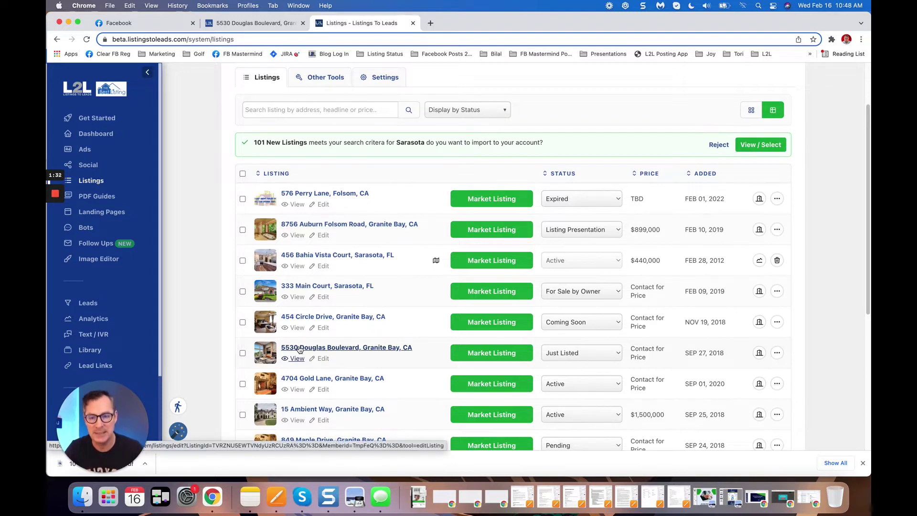
{"action": "left_click", "coordinate": [488, 354]}
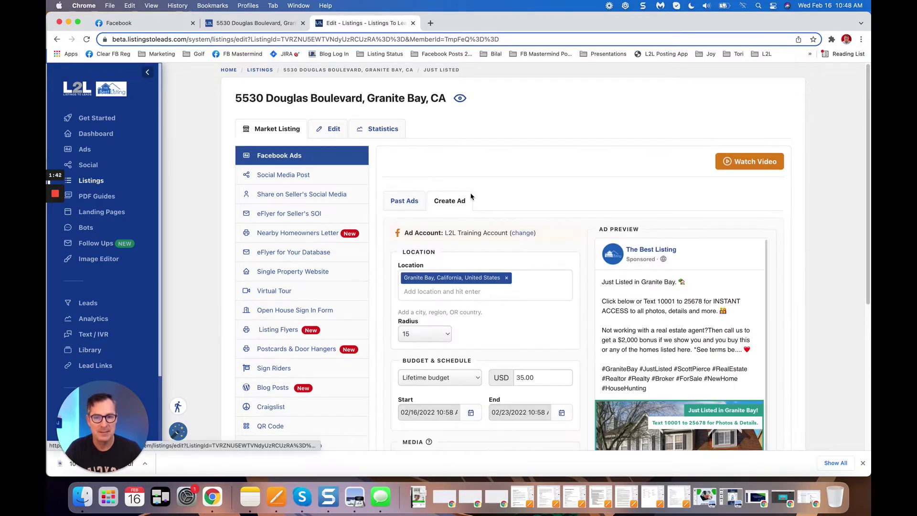
{"action": "scroll", "coordinate": [399, 203], "scroll_direction": "down", "scroll_amount": 3}
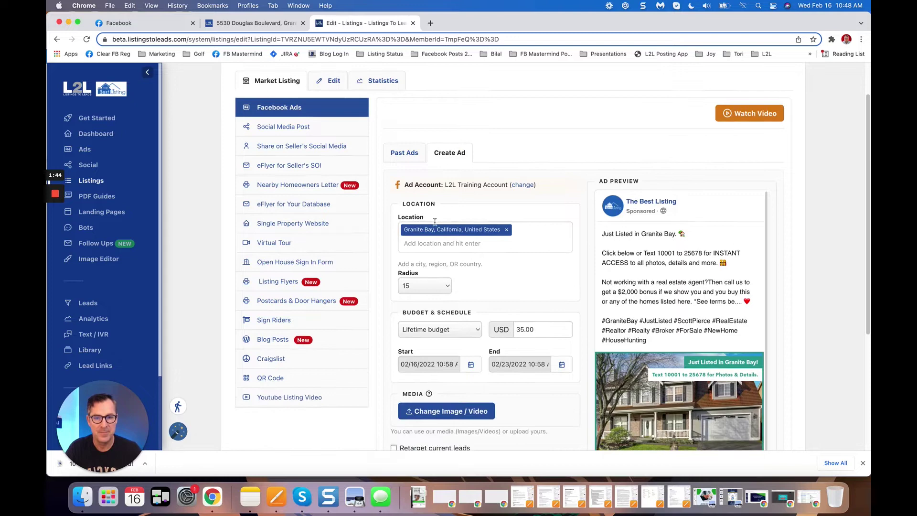
{"action": "scroll", "coordinate": [395, 204], "scroll_direction": "down", "scroll_amount": 2}
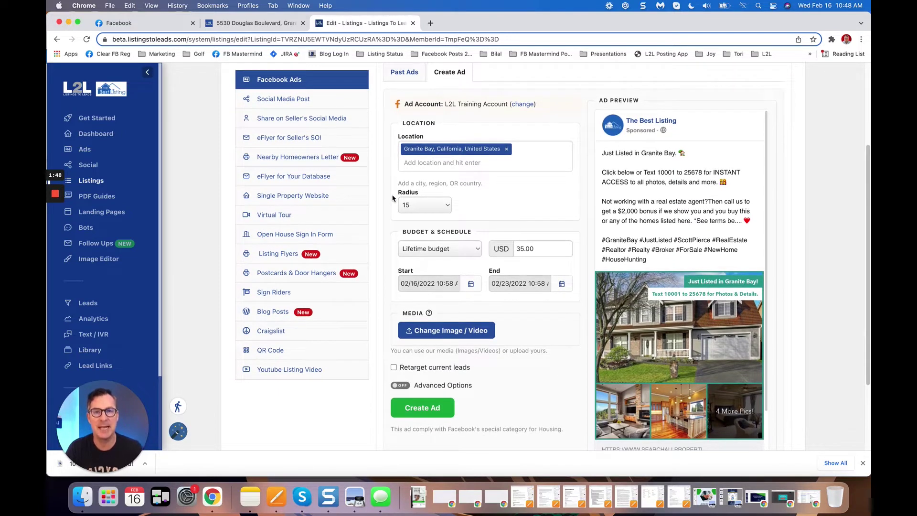
{"action": "scroll", "coordinate": [406, 210], "scroll_direction": "down", "scroll_amount": 2}
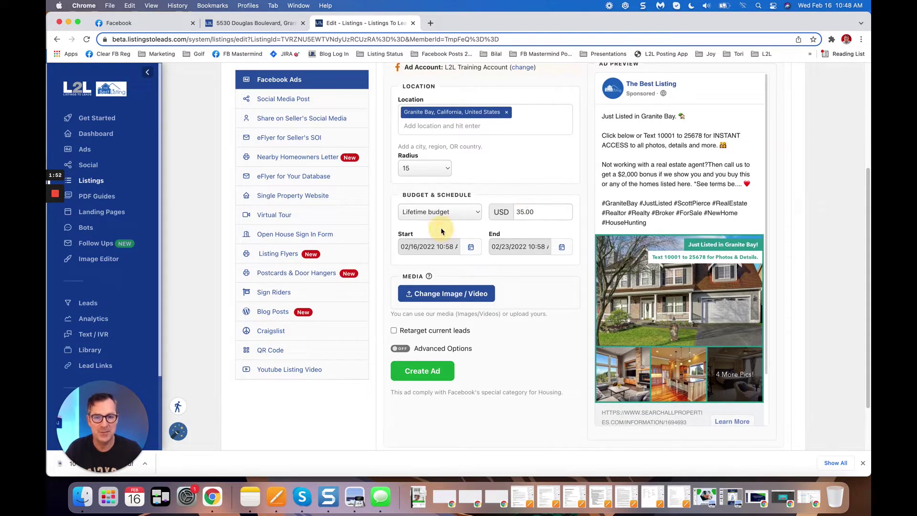
{"action": "scroll", "coordinate": [487, 237], "scroll_direction": "down", "scroll_amount": 3}
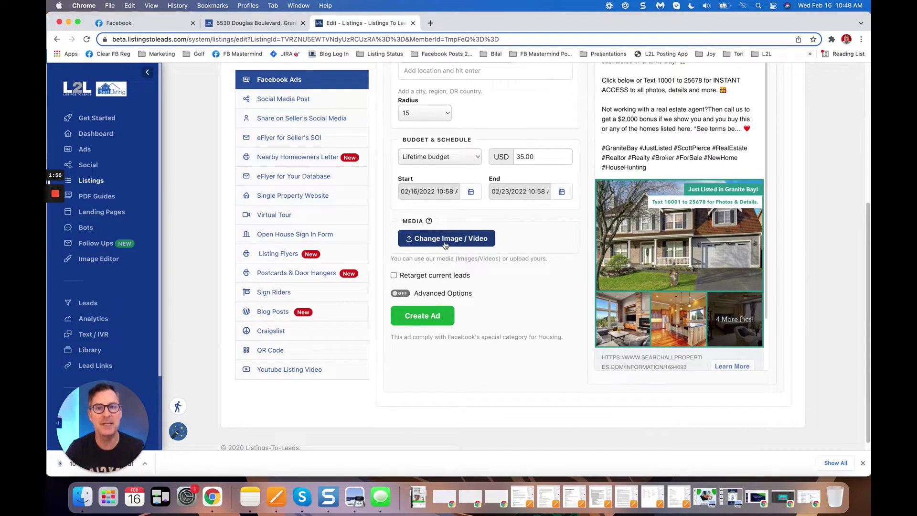
Keep the default listing photos and create the $35.00 lifetime-budget Facebook ad
{"action": "left_click", "coordinate": [445, 242]}
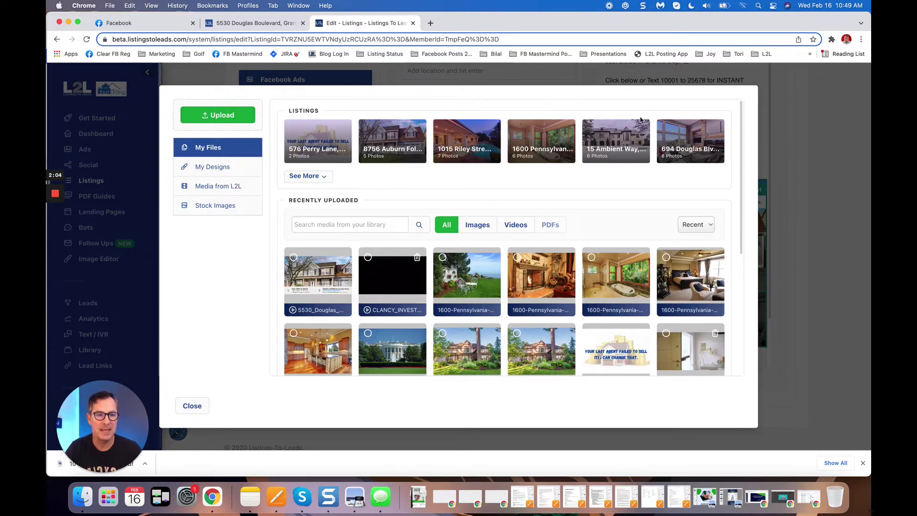
{"action": "left_click", "coordinate": [191, 406]}
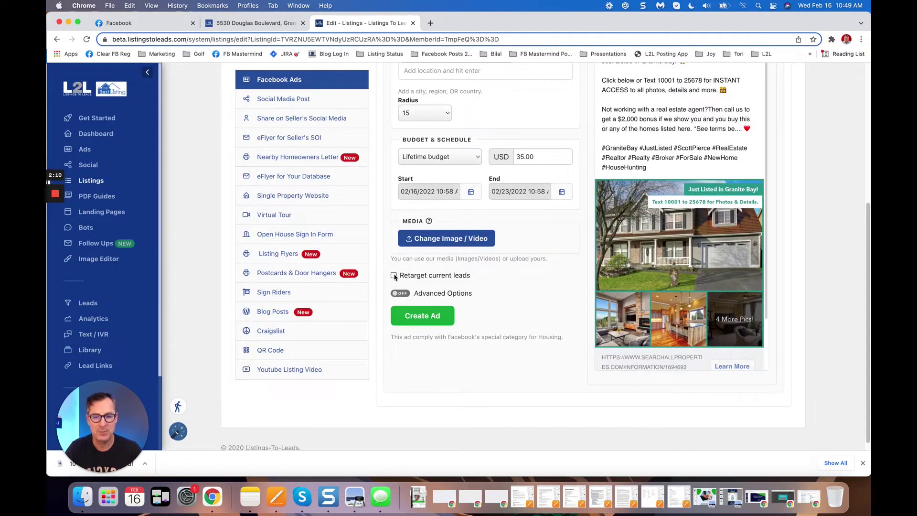
{"action": "left_click", "coordinate": [428, 320]}
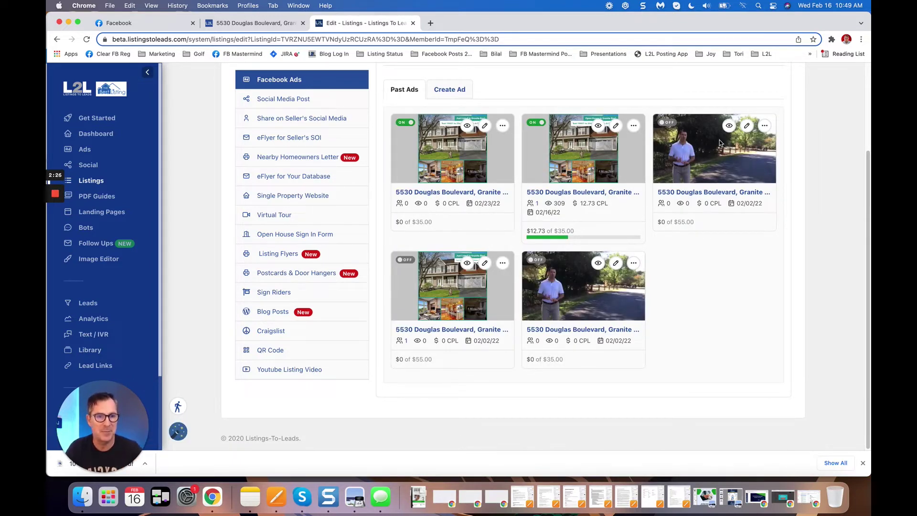
Open the Facebook preview of the new 5530 Douglas Boulevard ad from Past Ads
{"action": "scroll", "coordinate": [463, 239], "scroll_direction": "up", "scroll_amount": 3}
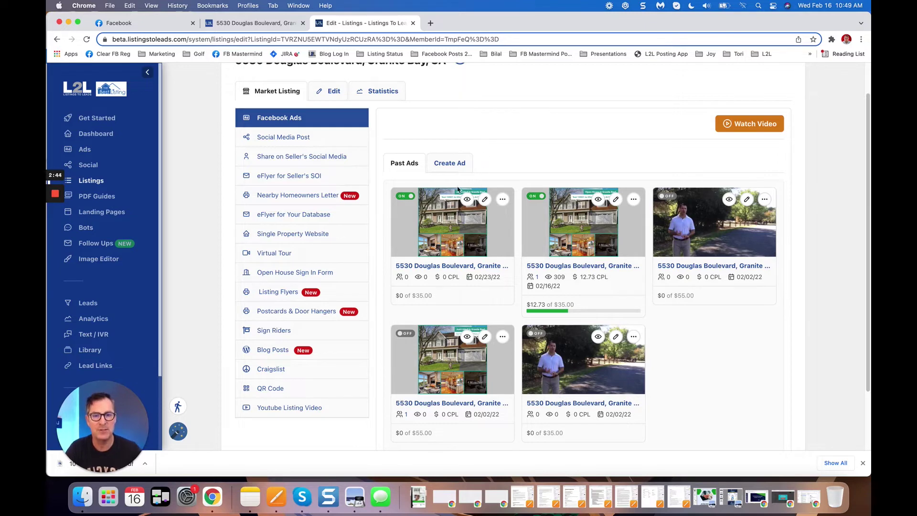
{"action": "left_click", "coordinate": [467, 200]}
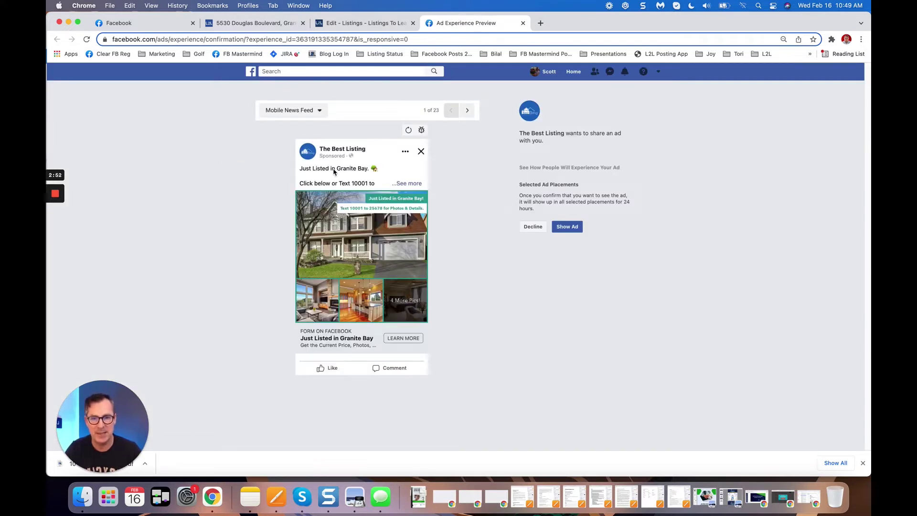
Show the 'Just Listed in Granite Bay' ad in the desktop news feed and scroll to it
{"action": "left_click", "coordinate": [468, 110]}
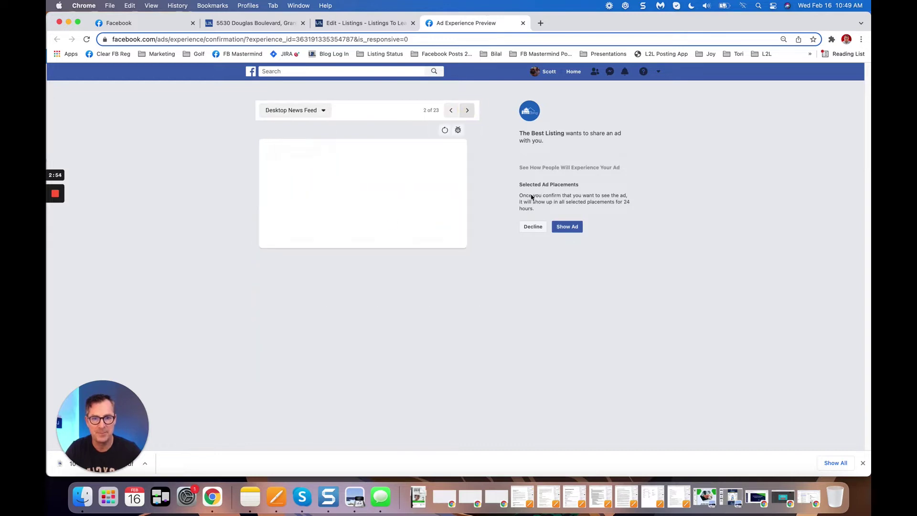
{"action": "left_click", "coordinate": [567, 226]}
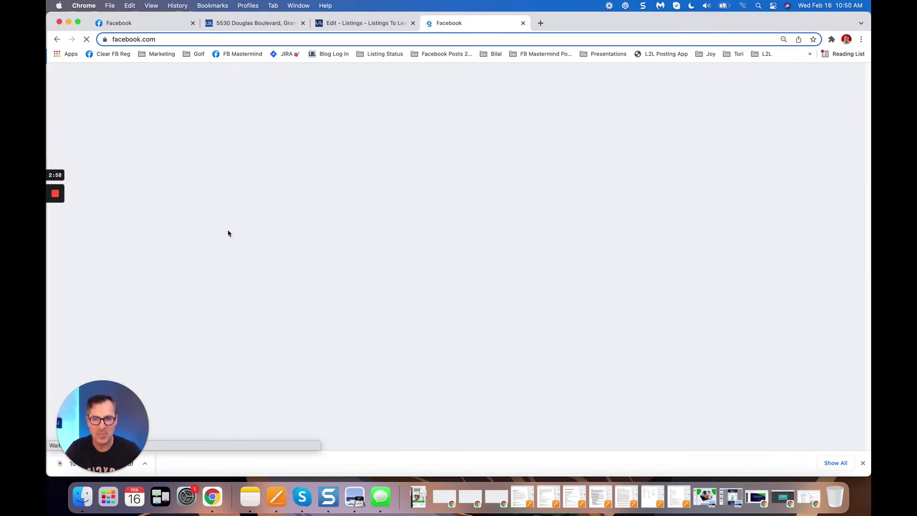
{"action": "scroll", "coordinate": [246, 247], "scroll_direction": "down", "scroll_amount": 4}
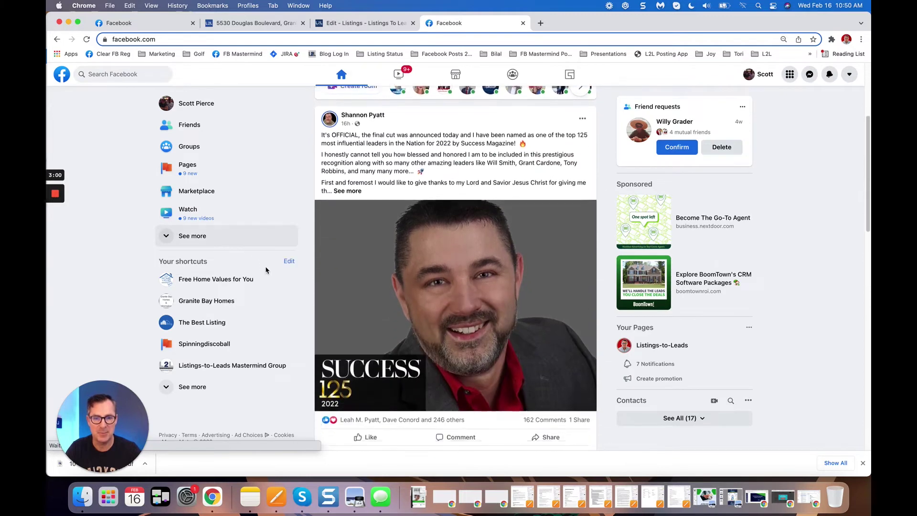
{"action": "scroll", "coordinate": [266, 270], "scroll_direction": "down", "scroll_amount": 6}
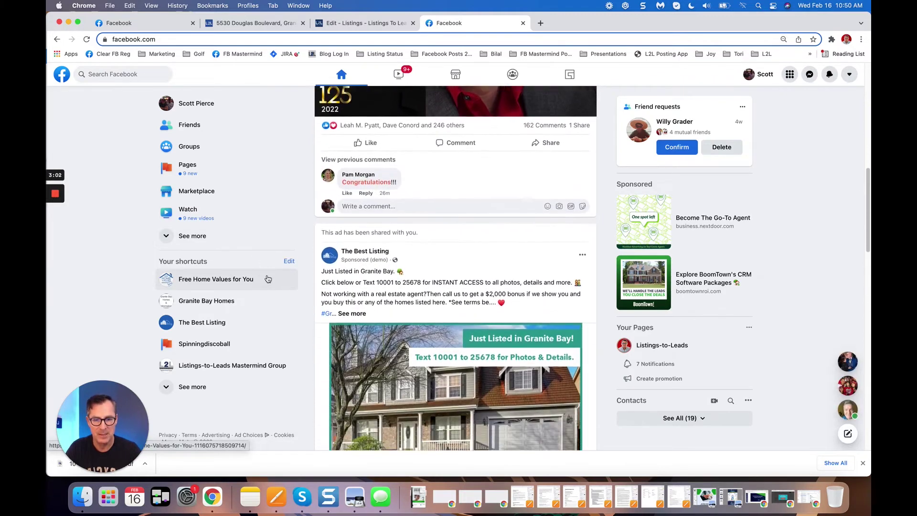
{"action": "scroll", "coordinate": [267, 279], "scroll_direction": "down", "scroll_amount": 4}
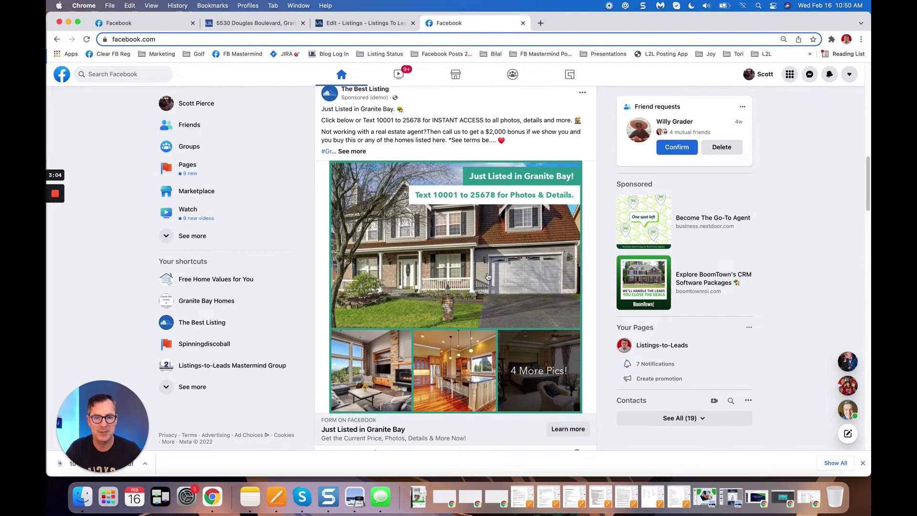
Check the ad's lead form prefilled name, email, phone and time-frame choices, then return to Listings to Leads
{"action": "left_click", "coordinate": [453, 273]}
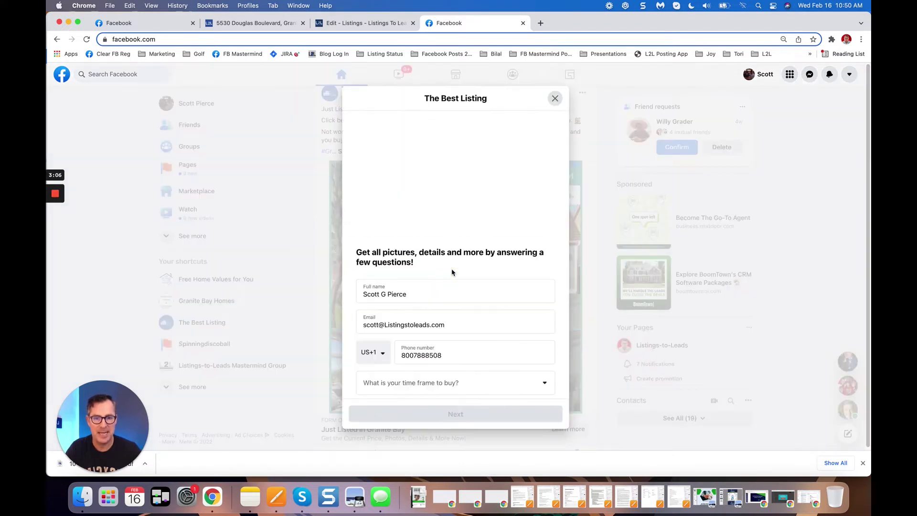
{"action": "left_click", "coordinate": [467, 293]}
{"action": "left_click", "coordinate": [472, 323]}
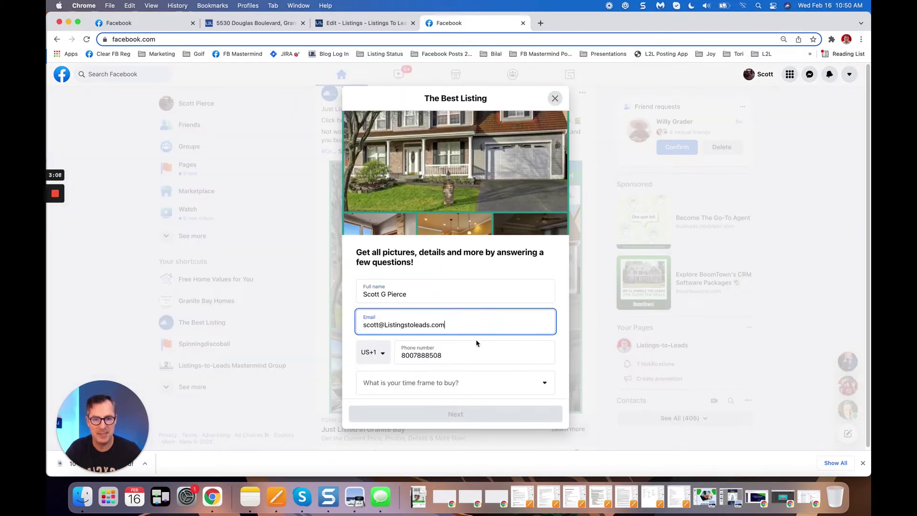
{"action": "left_click", "coordinate": [477, 353]}
{"action": "left_click", "coordinate": [477, 385]}
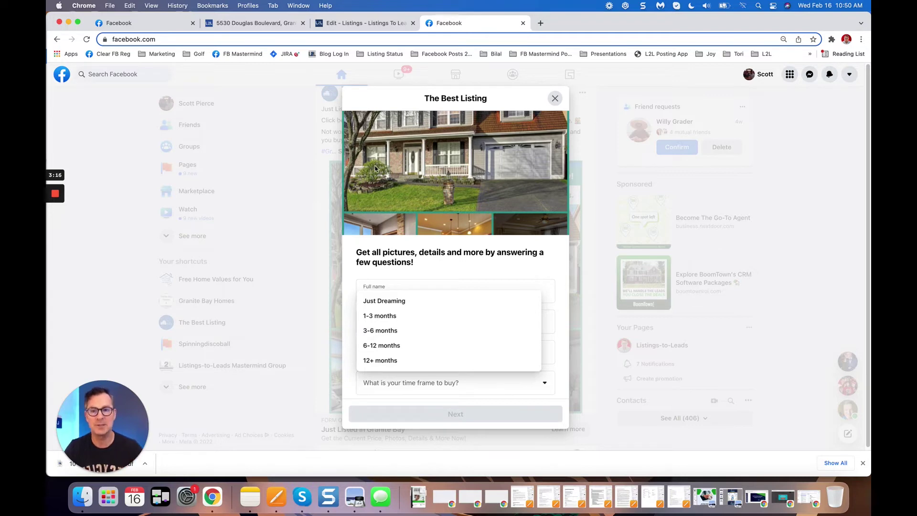
{"action": "left_click", "coordinate": [362, 22]}
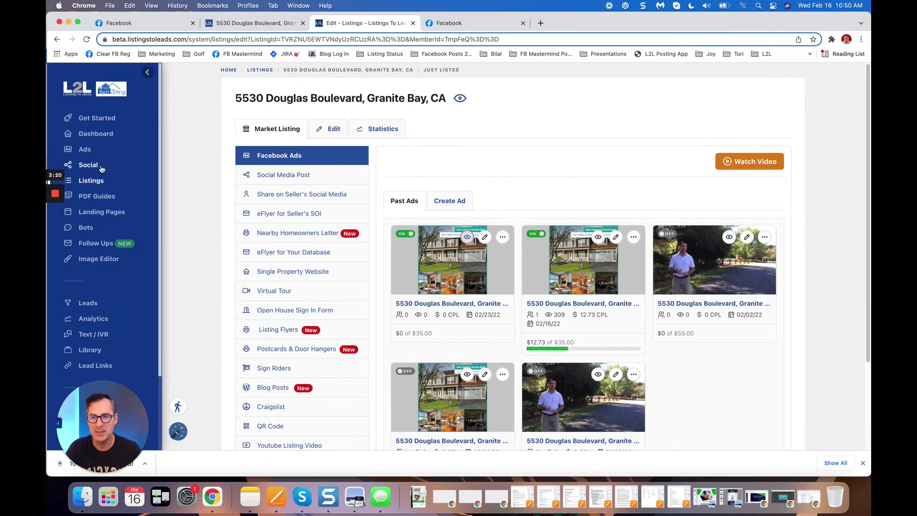
Open the Listings overview and its Settings tab to view the lead form preferences
{"action": "left_click", "coordinate": [92, 179]}
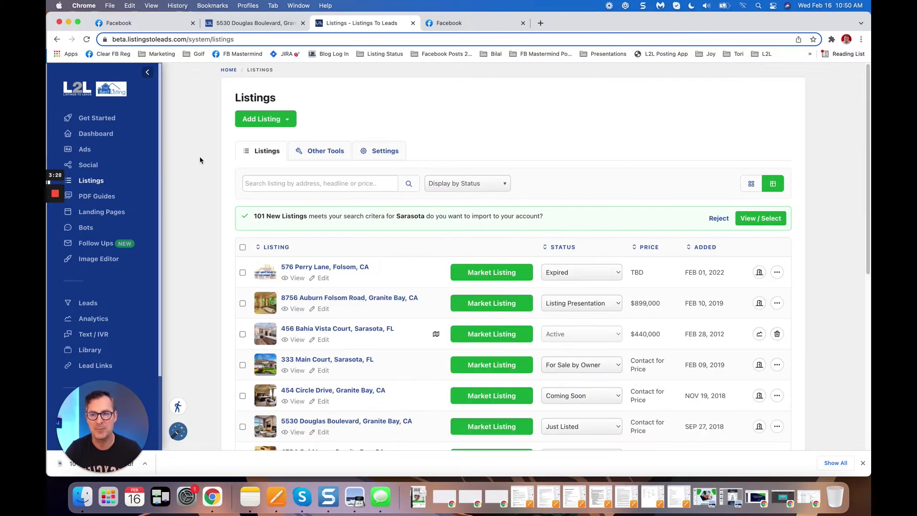
{"action": "left_click", "coordinate": [387, 154]}
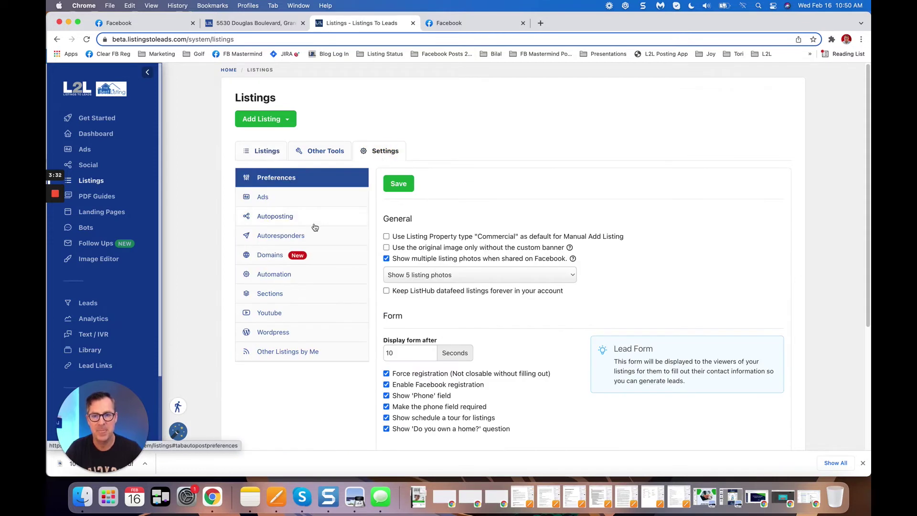
Open the Ads settings and toggle Facebook & Instagram automated ads off and back on
{"action": "left_click", "coordinate": [262, 199]}
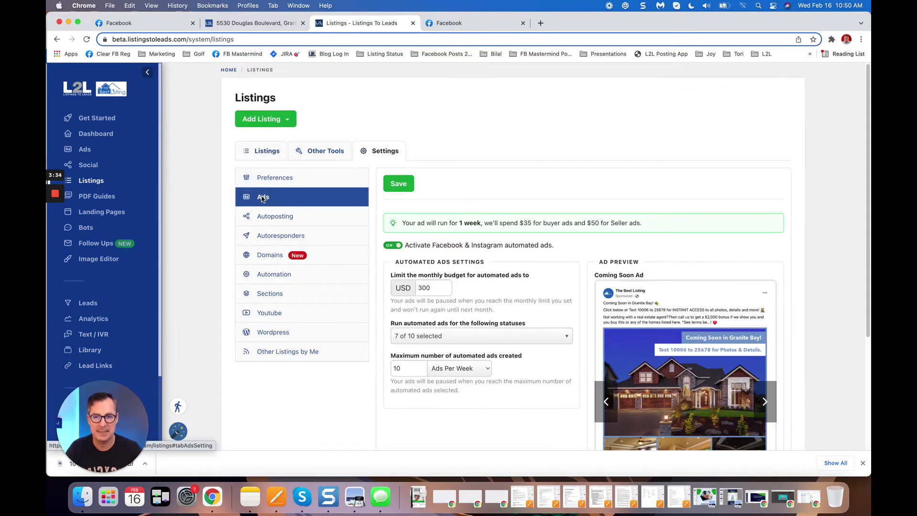
{"action": "left_click", "coordinate": [390, 246]}
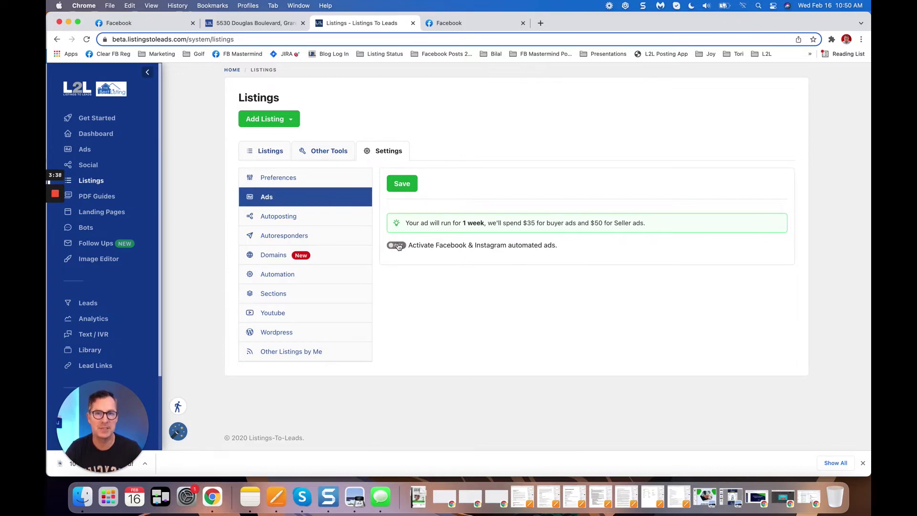
{"action": "left_click", "coordinate": [396, 245]}
Select the 300 USD monthly budget value and review which listing statuses get automated ads
{"action": "scroll", "coordinate": [379, 276], "scroll_direction": "down", "scroll_amount": 3}
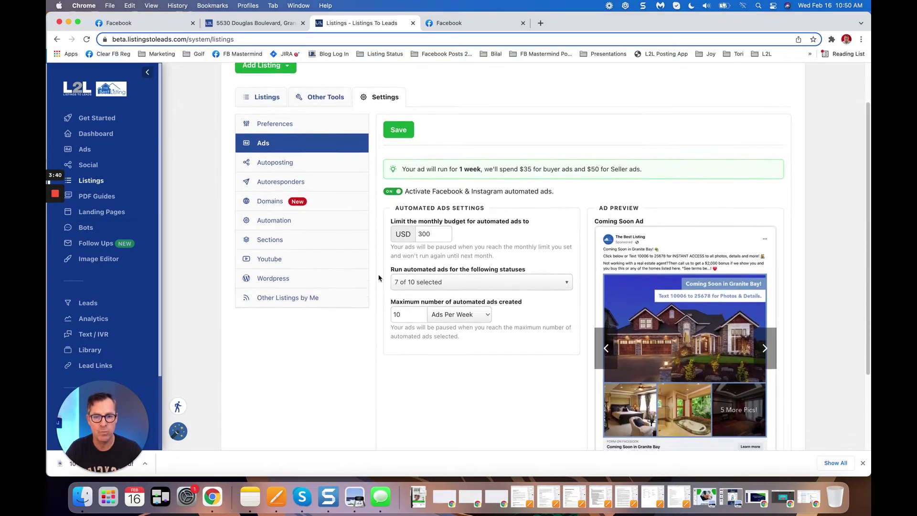
{"action": "scroll", "coordinate": [379, 278], "scroll_direction": "down", "scroll_amount": 1}
{"action": "left_click", "coordinate": [430, 213]}
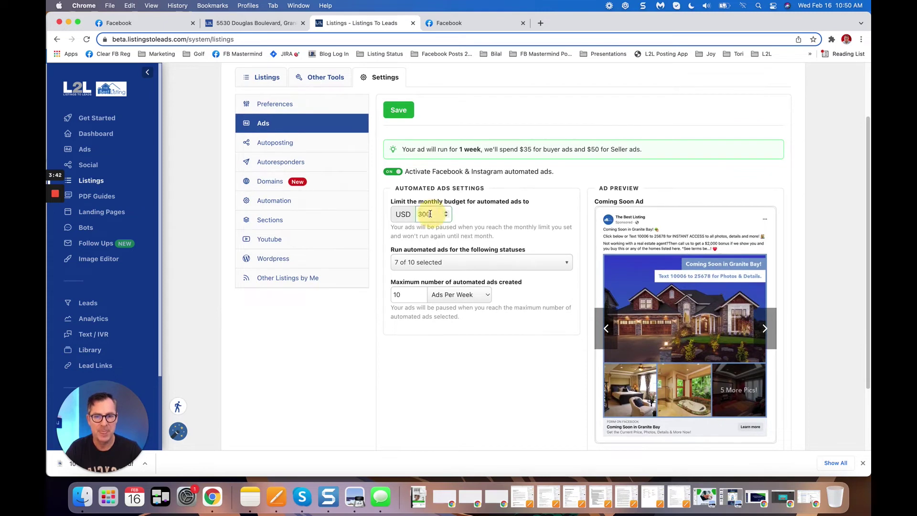
{"action": "left_click_drag", "start_coordinate": [430, 214], "coordinate": [406, 215]}
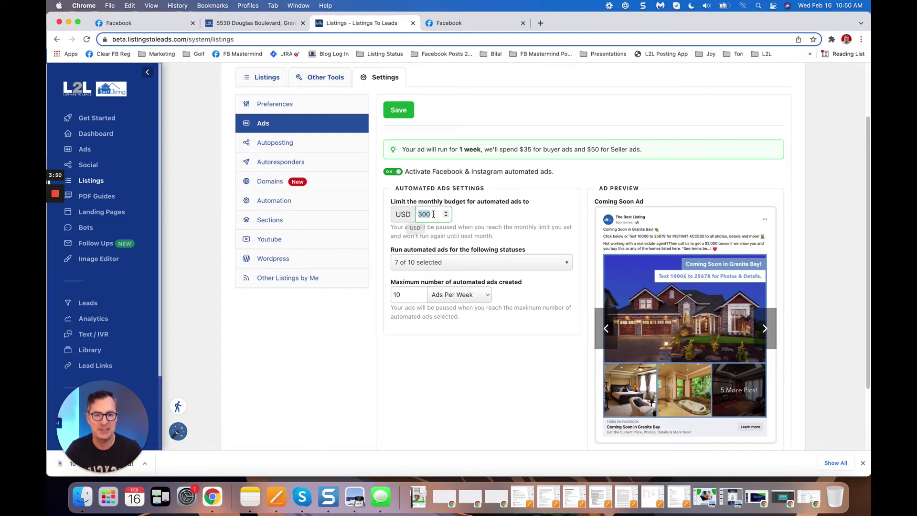
{"action": "left_click", "coordinate": [480, 267]}
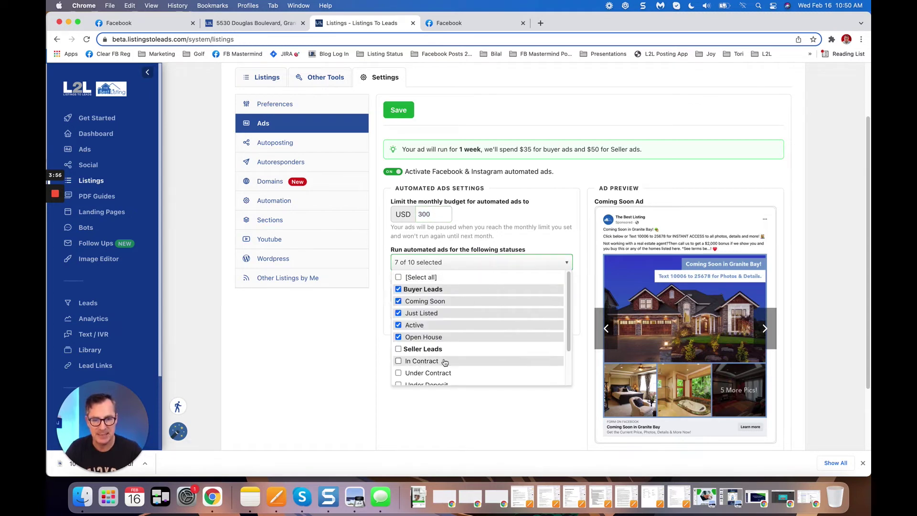
{"action": "left_click_drag", "start_coordinate": [569, 299], "coordinate": [575, 281]}
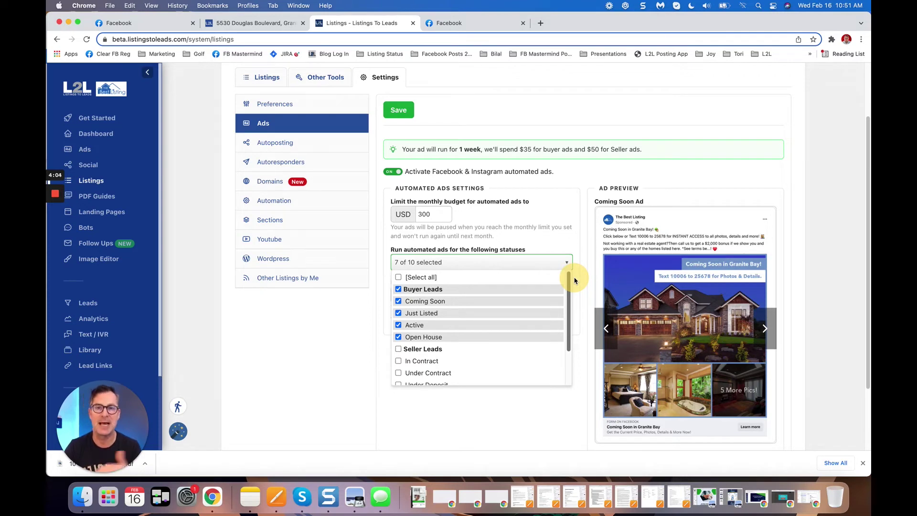
{"action": "left_click_drag", "start_coordinate": [575, 289], "coordinate": [564, 273]}
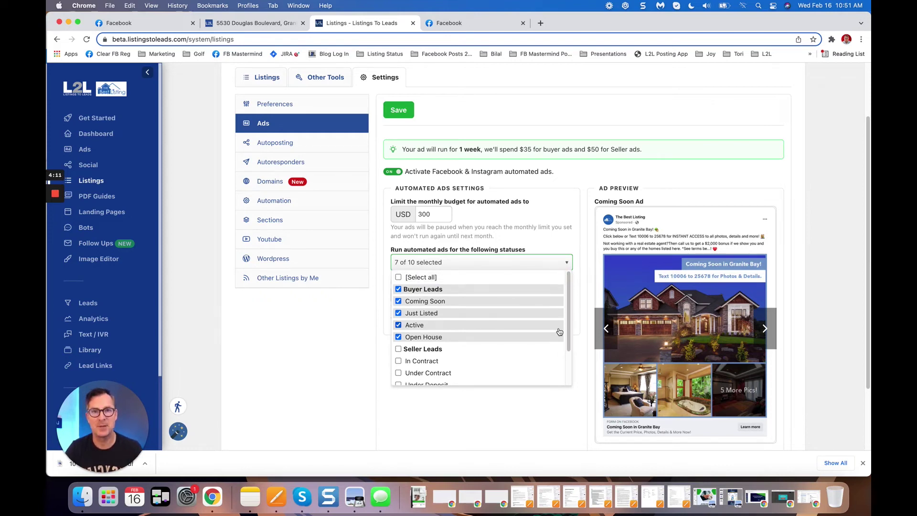
{"action": "left_click", "coordinate": [569, 406]}
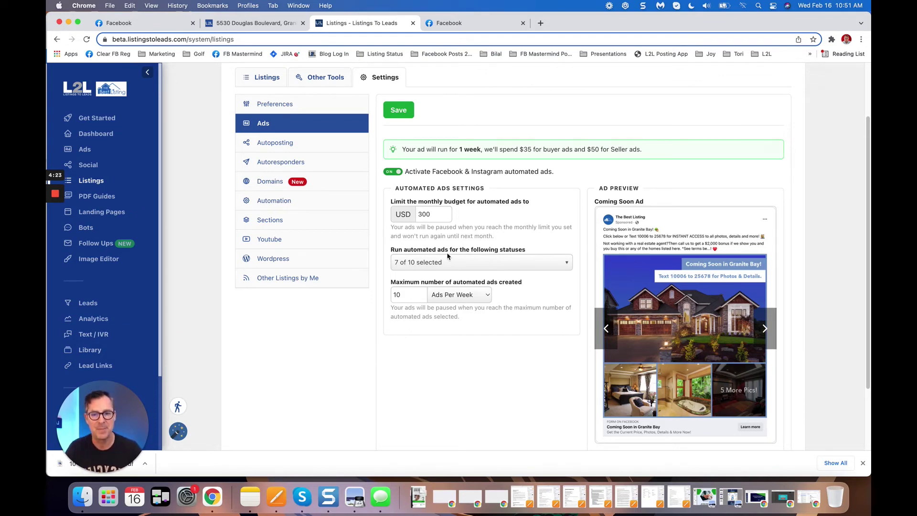
Raise the monthly budget limit from 300 to 400 USD, keeping 10 ads per week, and return to Listings
{"action": "double_click", "coordinate": [399, 293]}
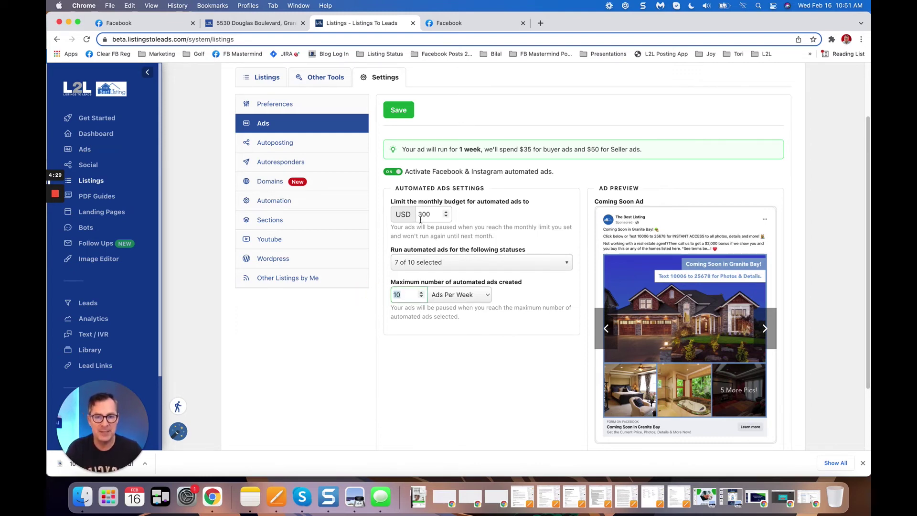
{"action": "left_click", "coordinate": [384, 299]}
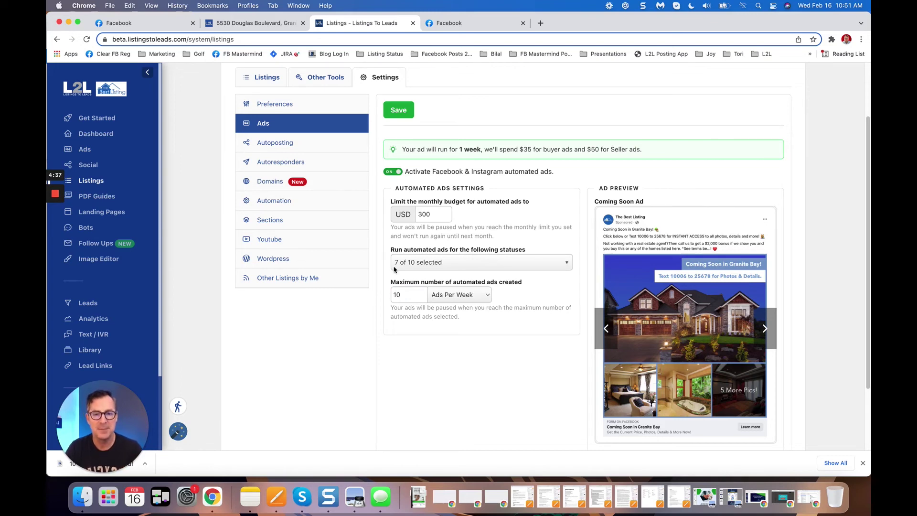
{"action": "left_click_drag", "start_coordinate": [430, 213], "coordinate": [372, 213]}
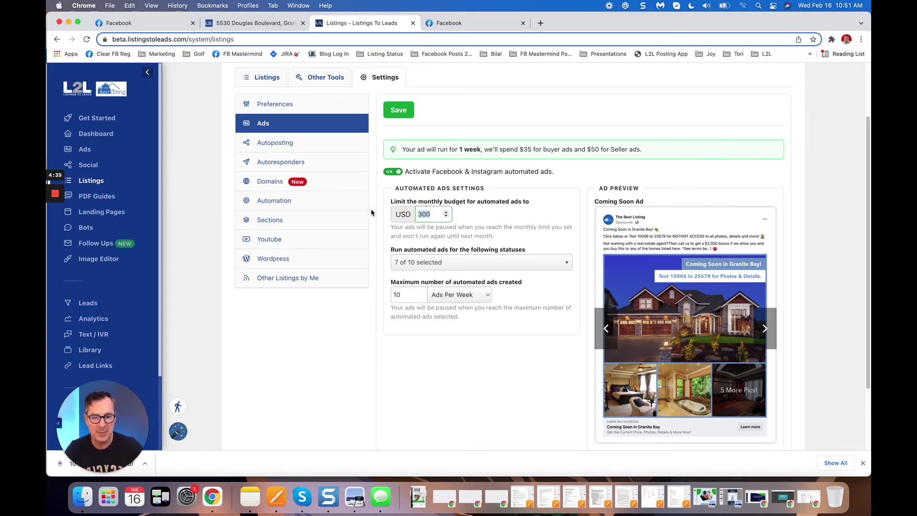
{"action": "type", "text": "400"}
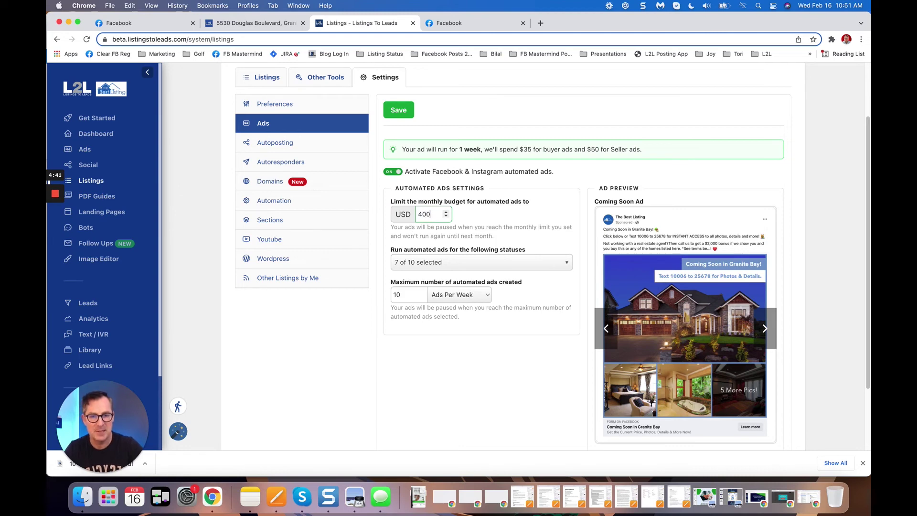
{"action": "left_click", "coordinate": [380, 315]}
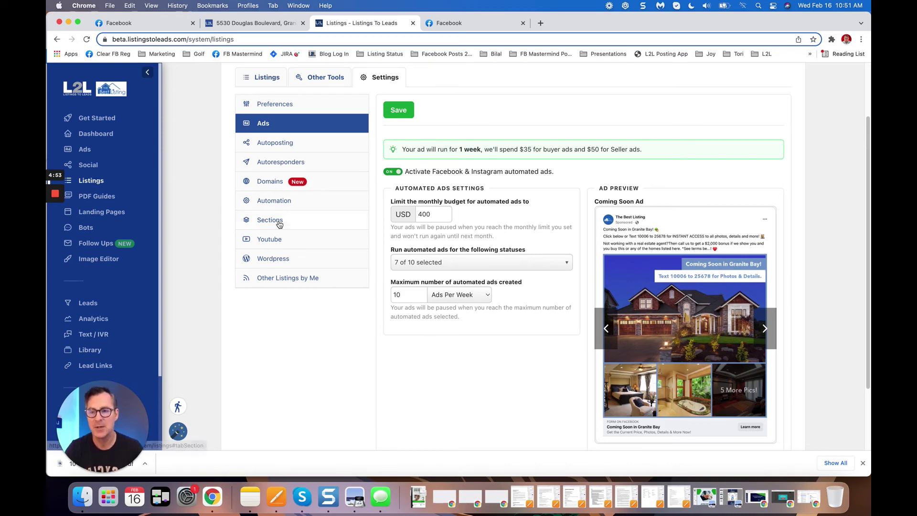
{"action": "left_click", "coordinate": [90, 181]}
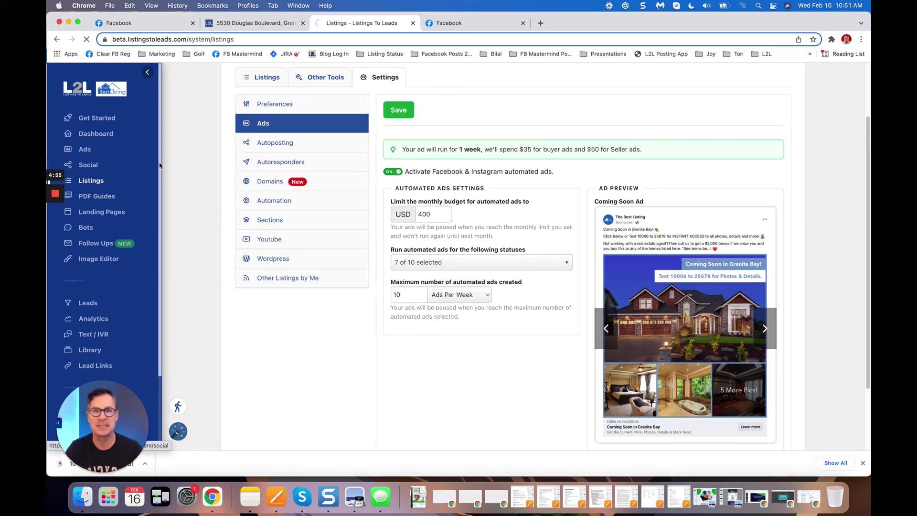